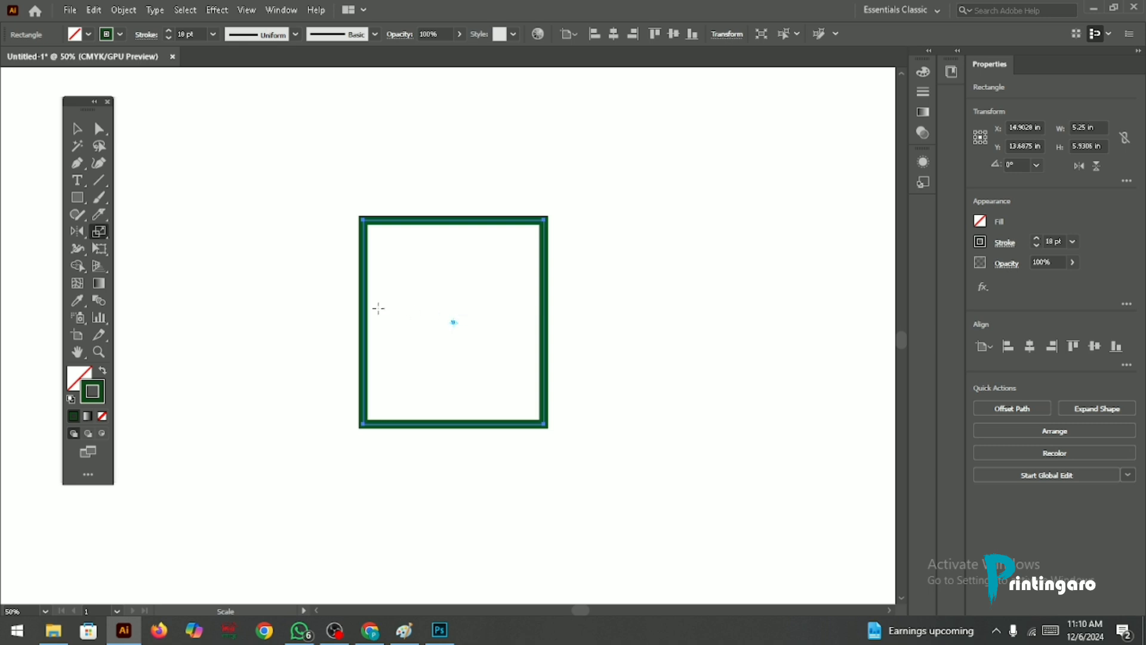
Step: Scale the rectangle about its center to about 12.83 × 10.56 in, and about its upper-left corner to about 14.48 × 12.10 in
{"action": "left_click", "coordinate": [77, 129]}
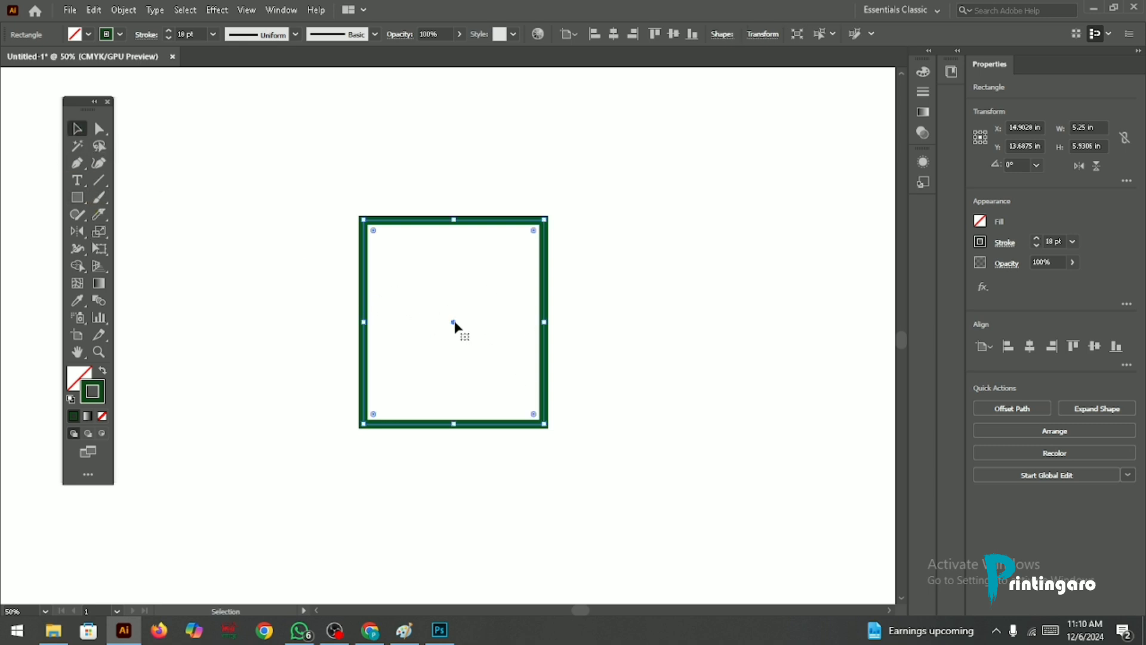
{"action": "left_click", "coordinate": [99, 231]}
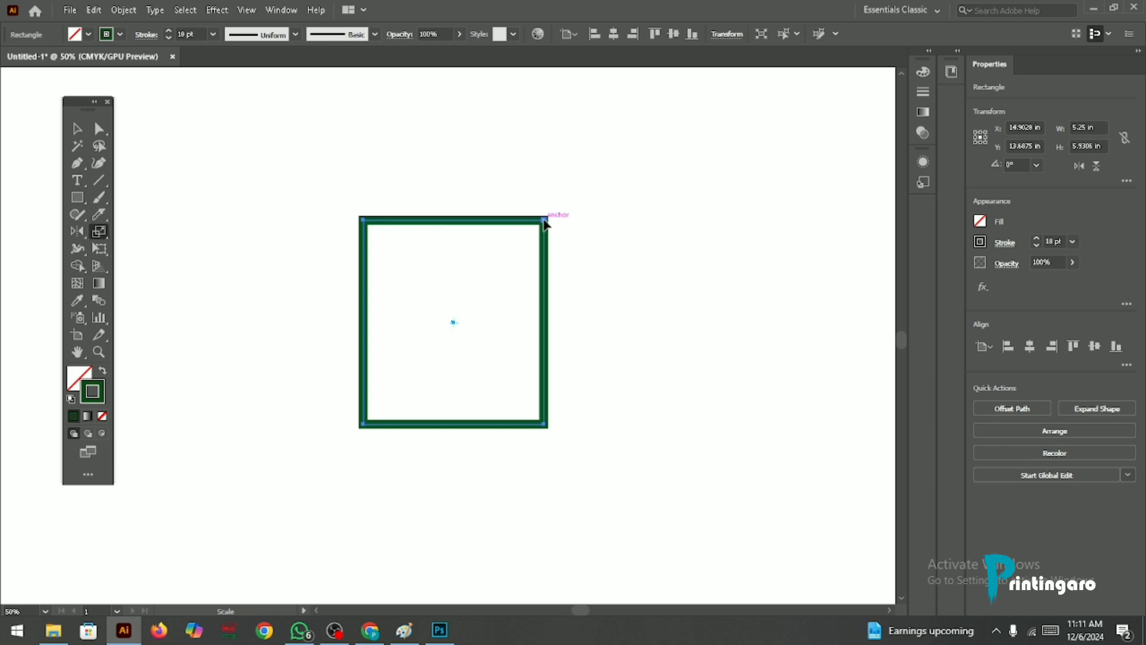
{"action": "left_click_drag", "start_coordinate": [544, 221], "coordinate": [674, 503]}
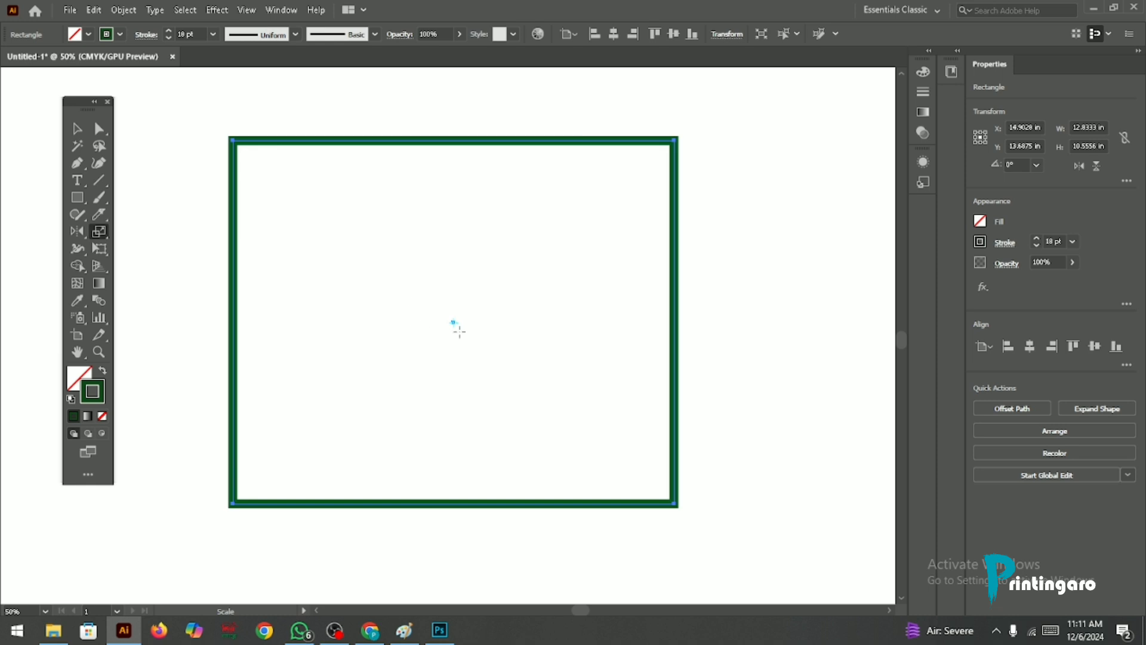
{"action": "left_click", "coordinate": [233, 141]}
{"action": "left_click_drag", "start_coordinate": [675, 507], "coordinate": [732, 524]}
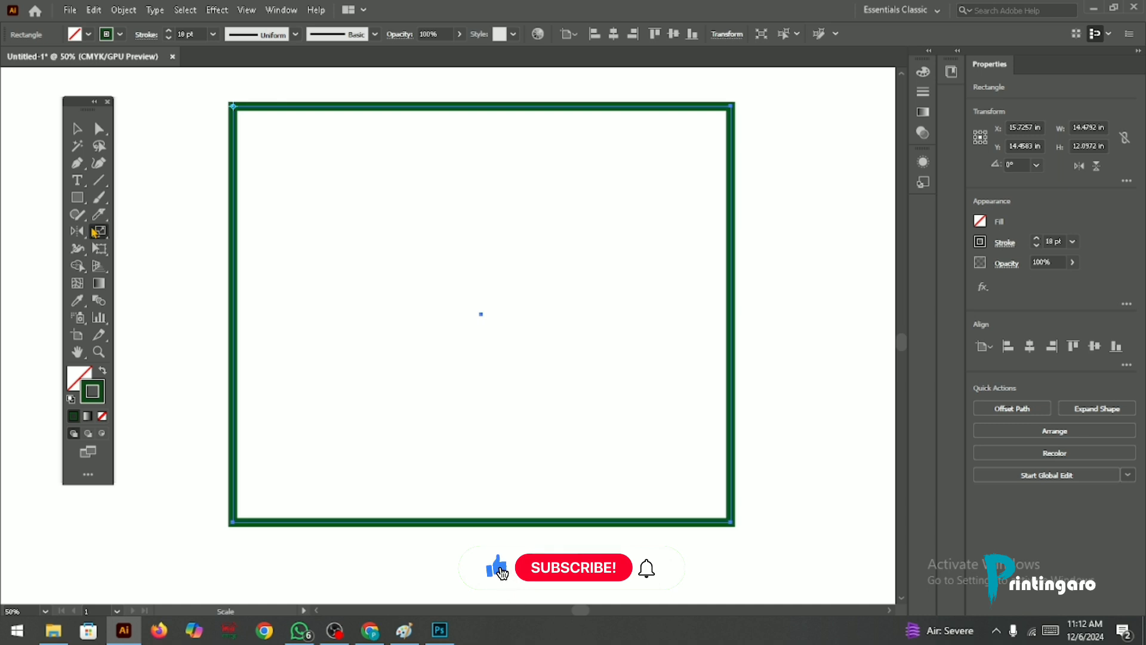
Step: Delete the scaled rectangle and draw a new one about 4.21 in wide and 6.31 in high
{"action": "left_click_drag", "start_coordinate": [99, 231], "coordinate": [145, 234]}
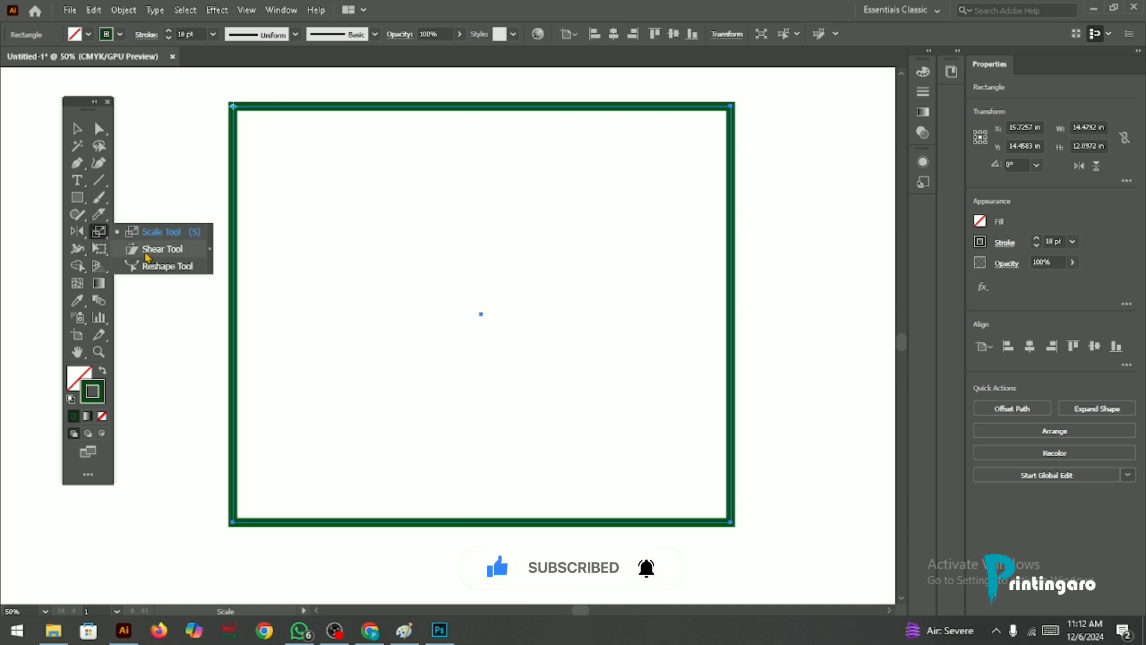
{"action": "left_click", "coordinate": [85, 129]}
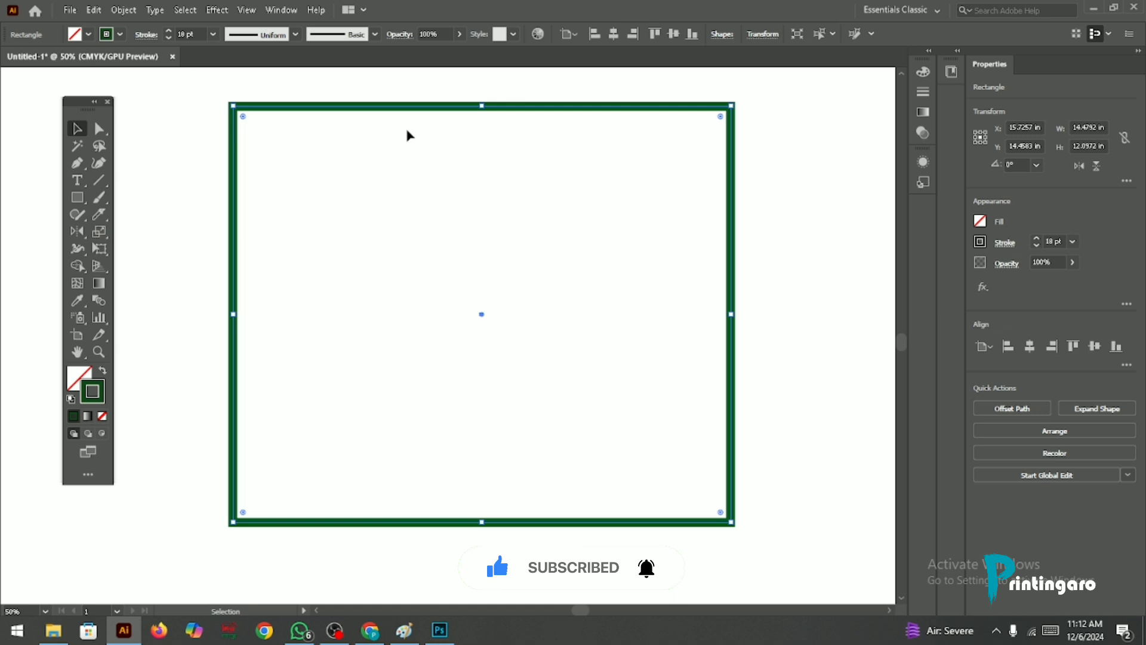
{"action": "key", "text": "Delete"}
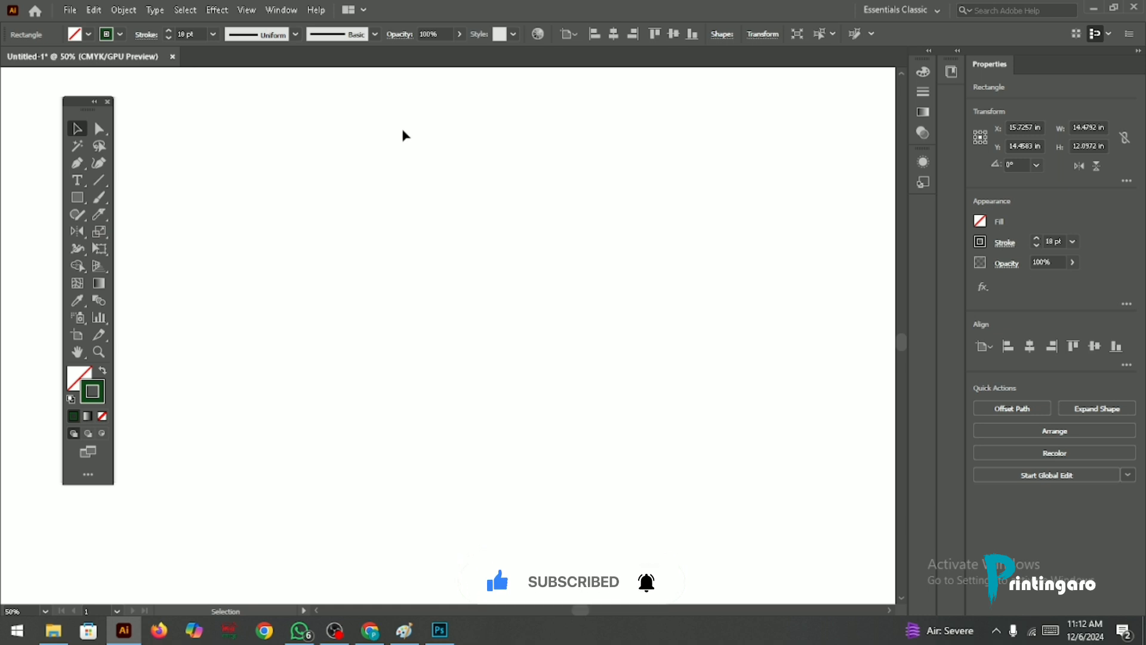
{"action": "left_click_drag", "start_coordinate": [100, 232], "coordinate": [179, 250]}
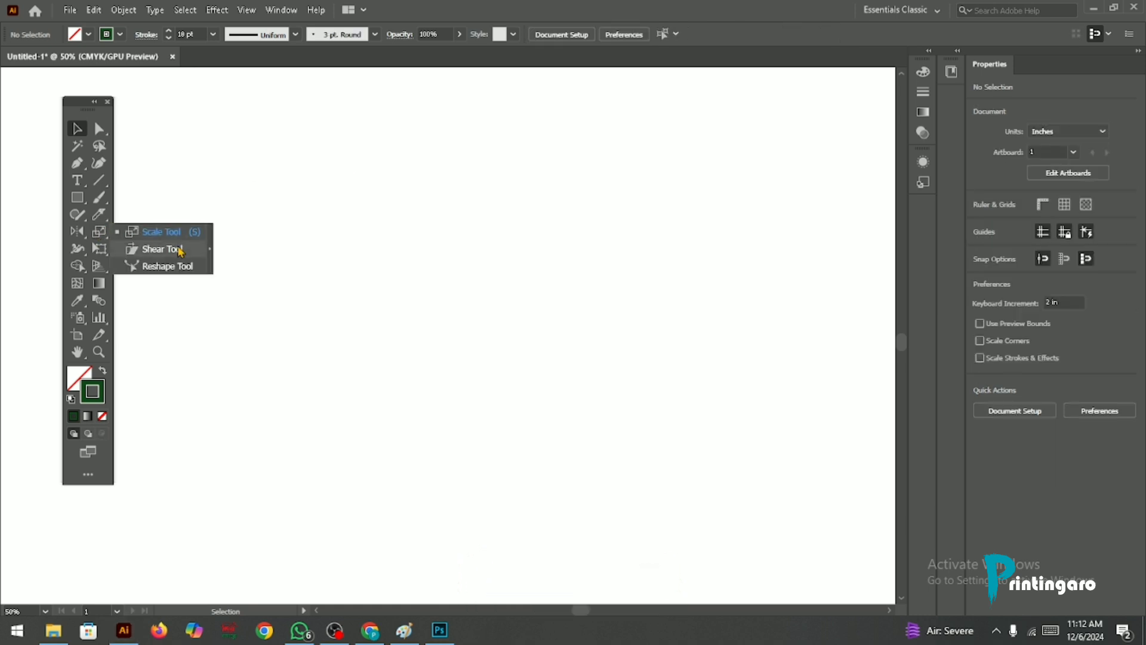
{"action": "left_click", "coordinate": [83, 200]}
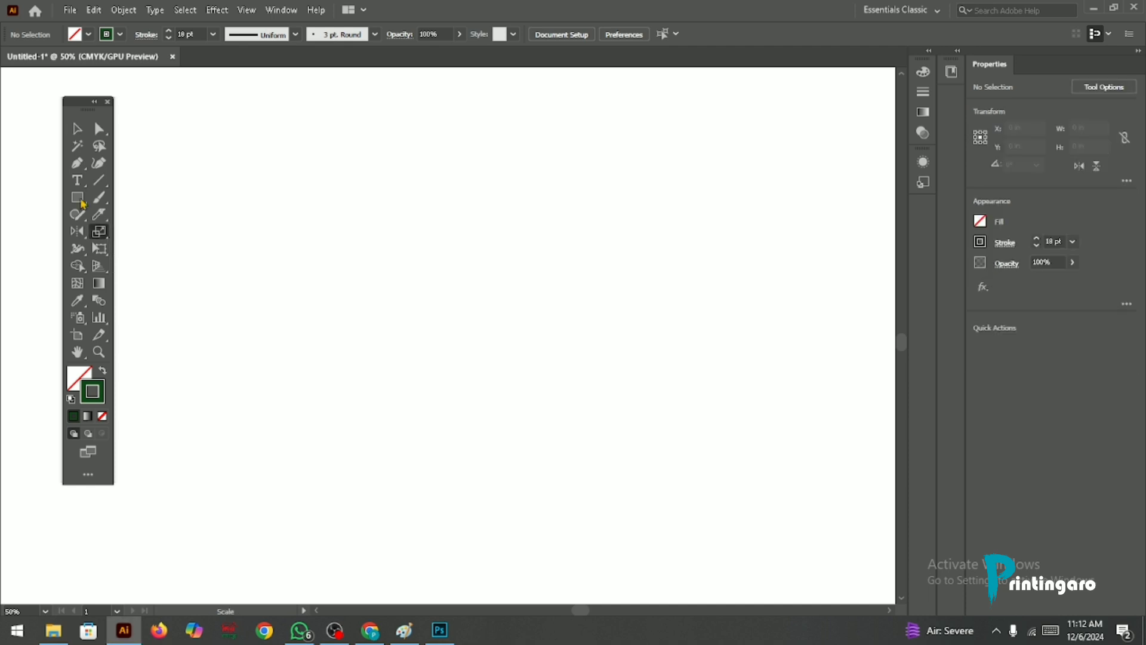
{"action": "left_click_drag", "start_coordinate": [381, 210], "coordinate": [525, 421]}
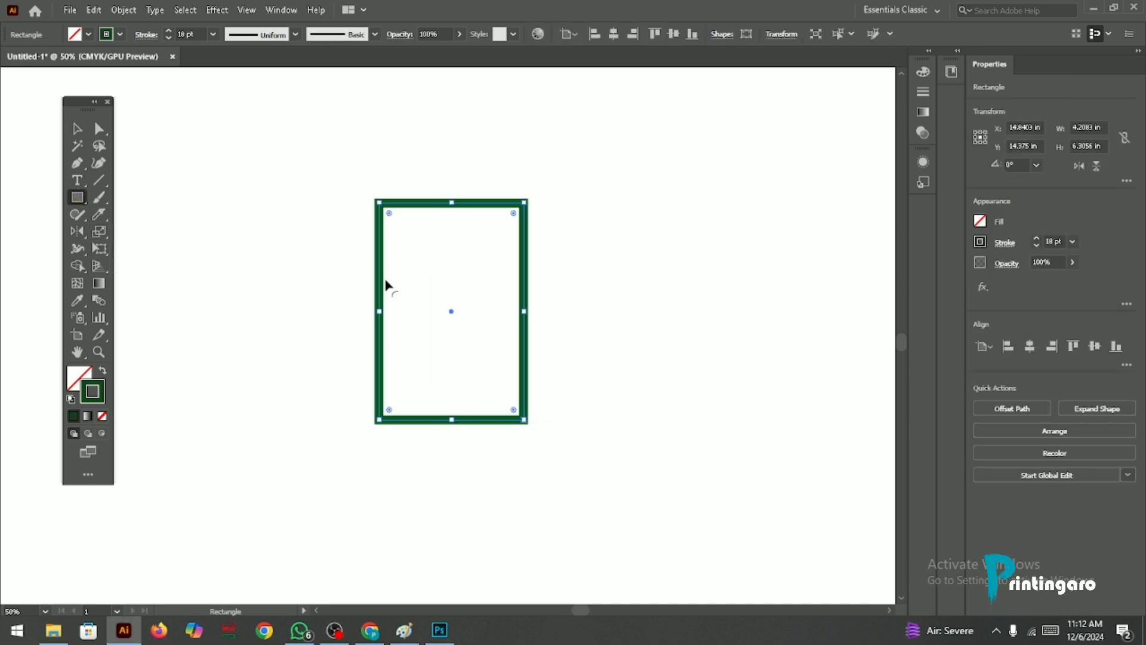
Step: Shear the rectangle about its center into a left-leaning parallelogram about 10.1 in wide and 6.1 in high, undoing a first shear attempt
{"action": "left_click_drag", "start_coordinate": [99, 232], "coordinate": [143, 244]}
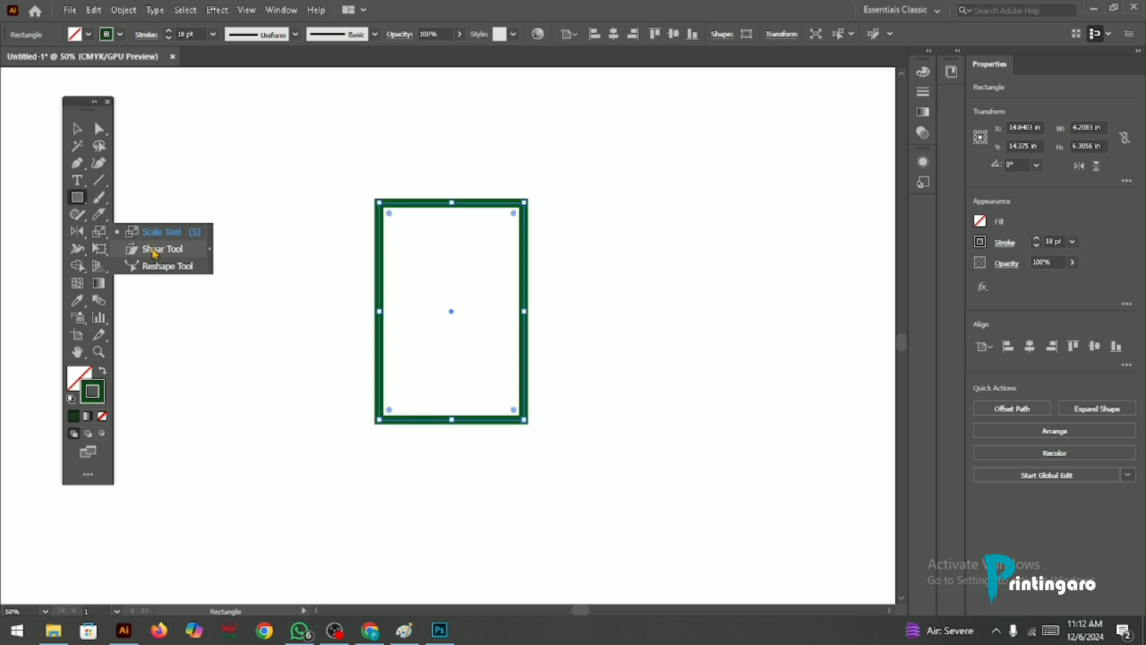
{"action": "left_click", "coordinate": [153, 251]}
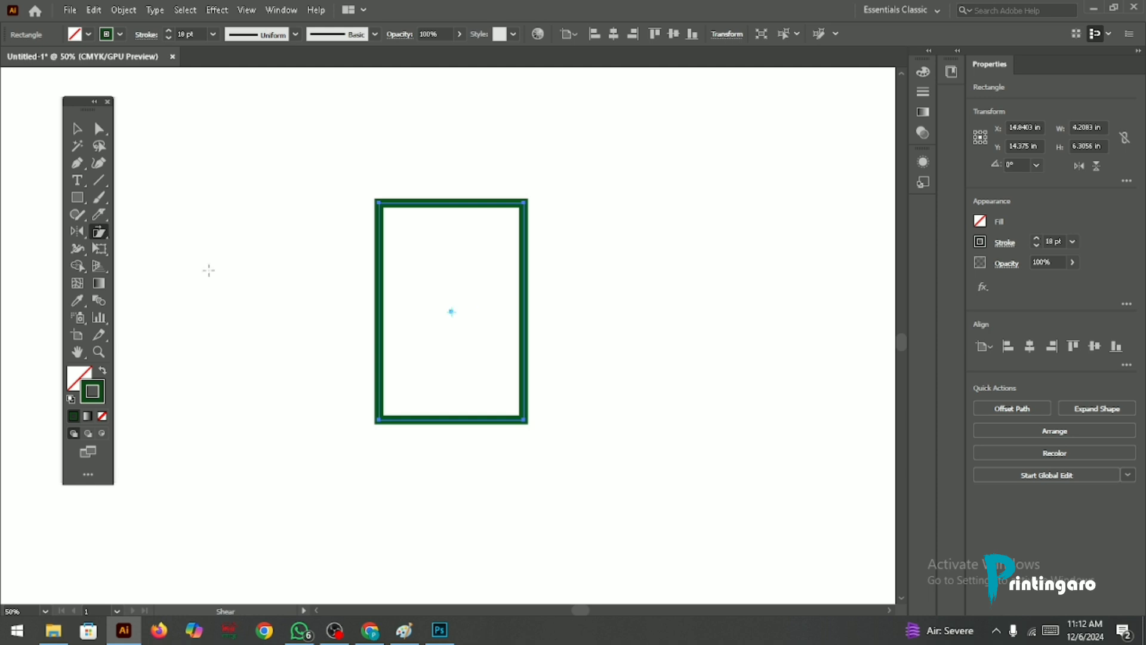
{"action": "left_click", "coordinate": [93, 236]}
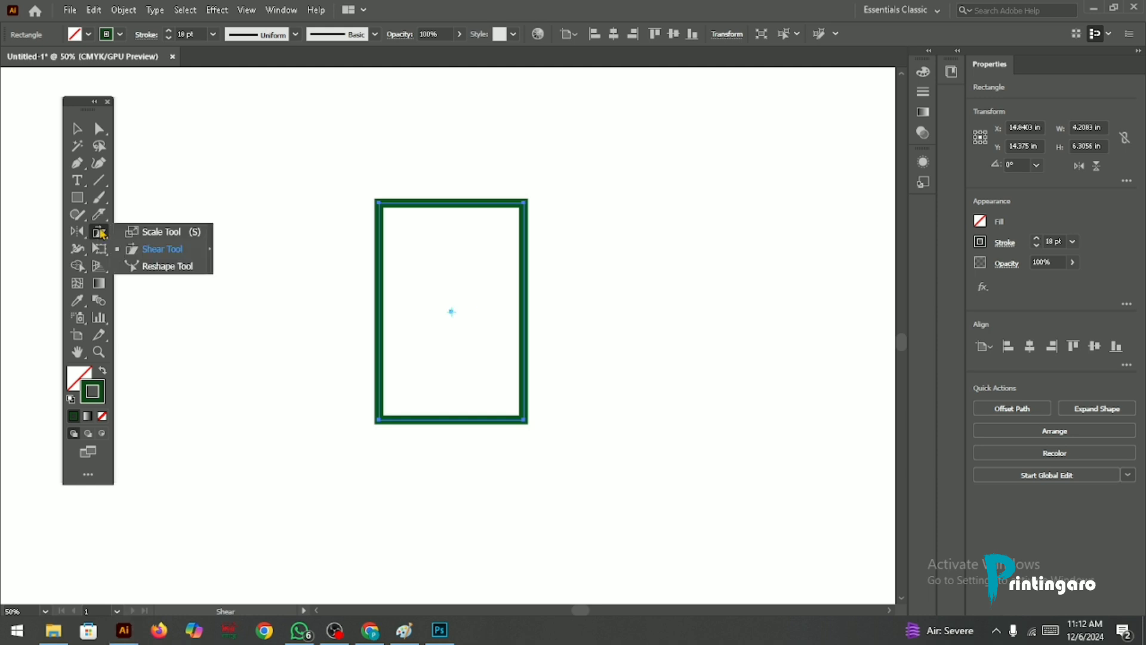
{"action": "left_click", "coordinate": [150, 253]}
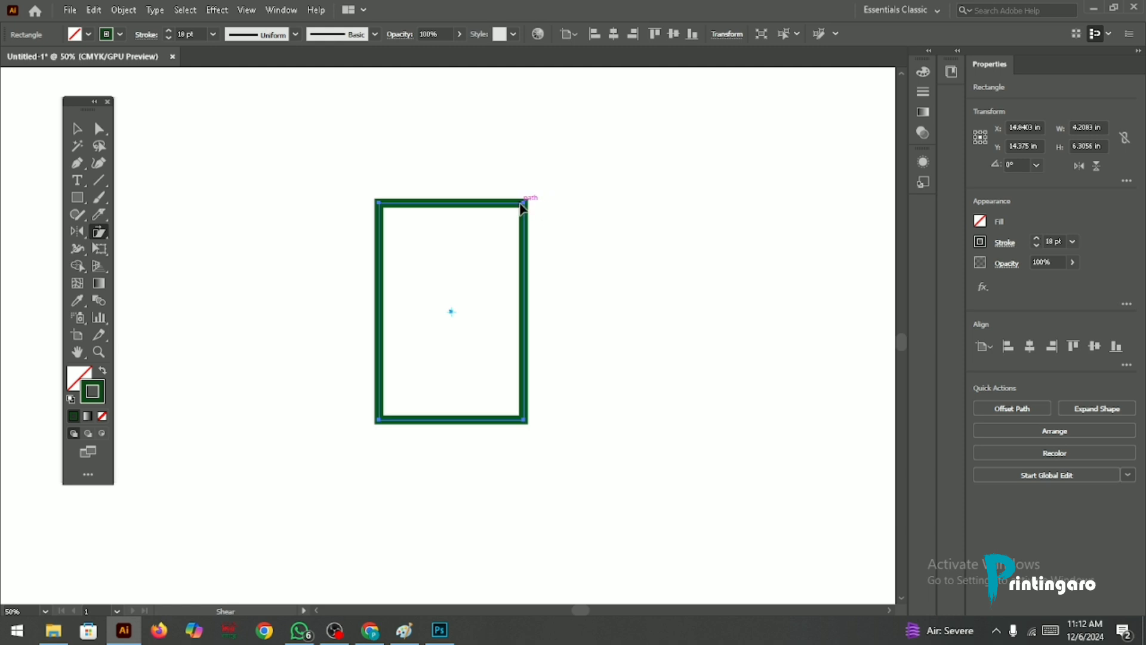
{"action": "left_click_drag", "start_coordinate": [521, 206], "coordinate": [470, 459]}
{"action": "key", "text": "ctrl+z"}
{"action": "left_click_drag", "start_coordinate": [525, 199], "coordinate": [427, 206]}
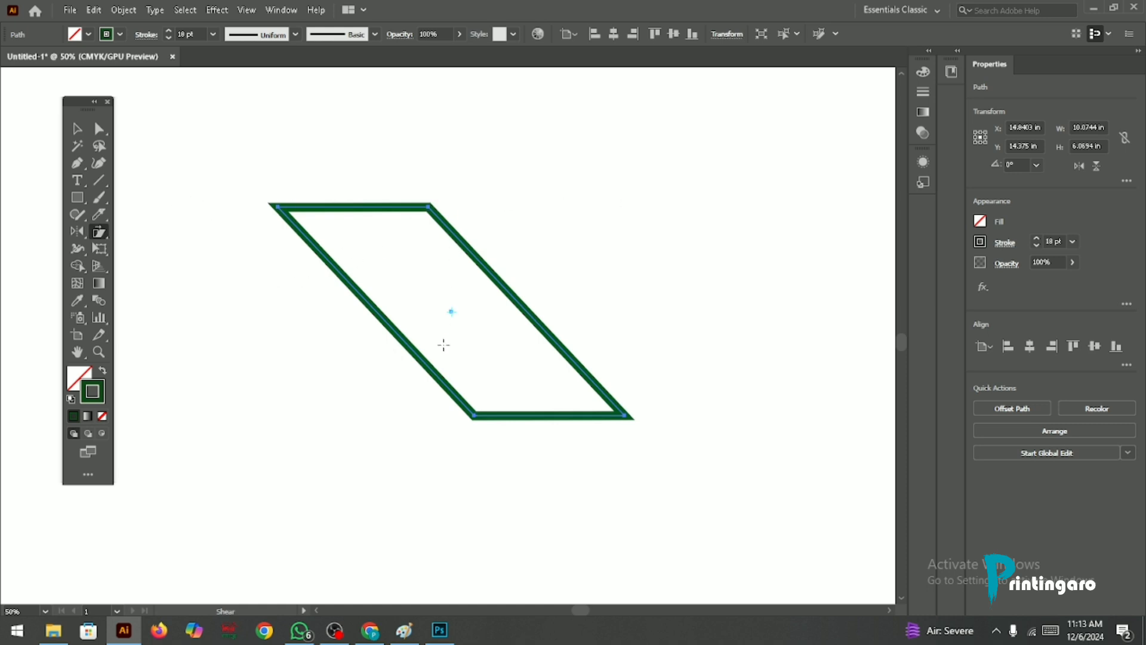
Step: Shear the parallelogram about its upper-right corner to lean right, and about its center to lean left, about 8.2 × 8.5 in
{"action": "scroll", "coordinate": [458, 315], "scroll_direction": "up", "scroll_amount": 1}
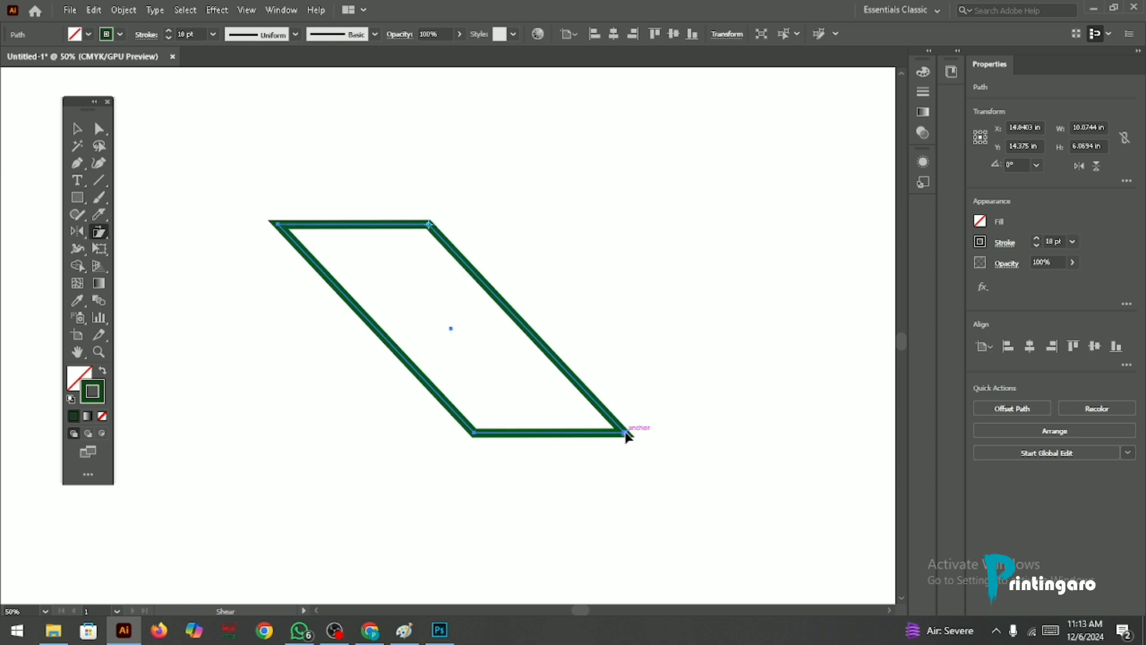
{"action": "left_click_drag", "start_coordinate": [625, 434], "coordinate": [301, 523]}
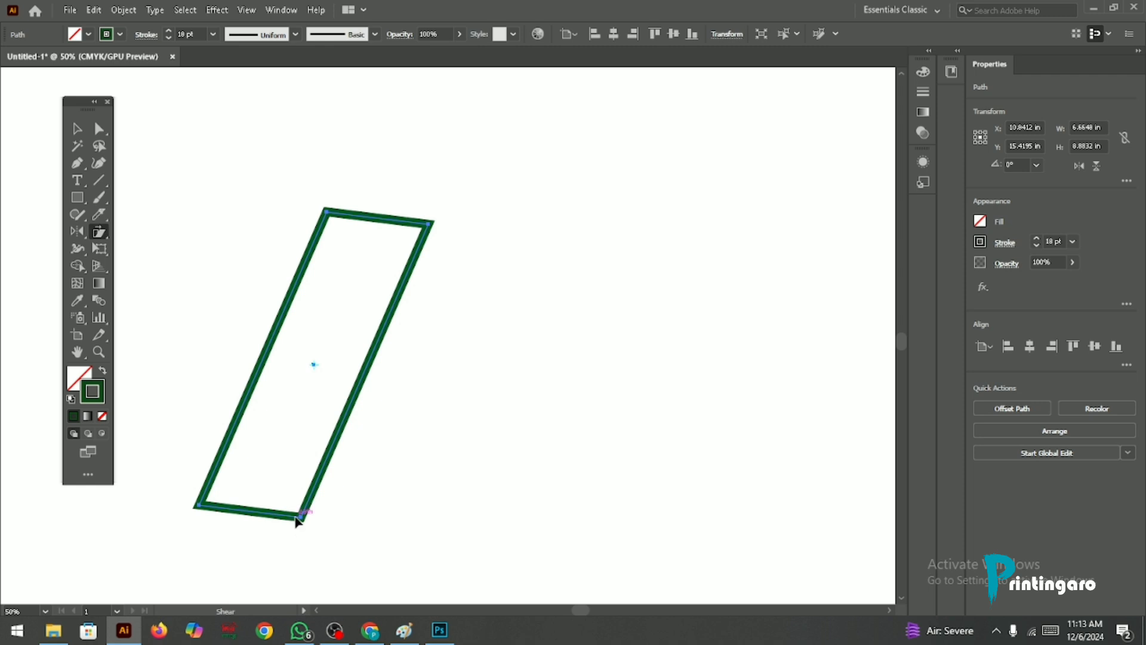
{"action": "left_click_drag", "start_coordinate": [302, 520], "coordinate": [455, 514]}
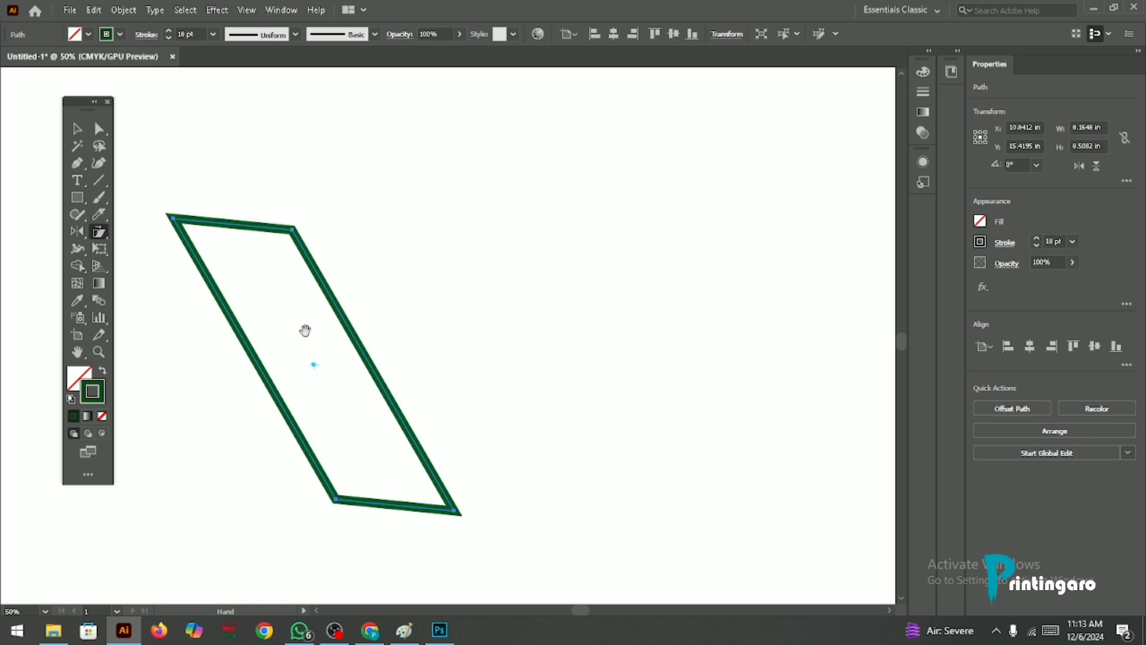
Step: Choose the Reshape tool, and delete the sheared parallelogram
{"action": "left_click_drag", "start_coordinate": [305, 330], "coordinate": [368, 320]}
{"action": "left_click", "coordinate": [100, 233]}
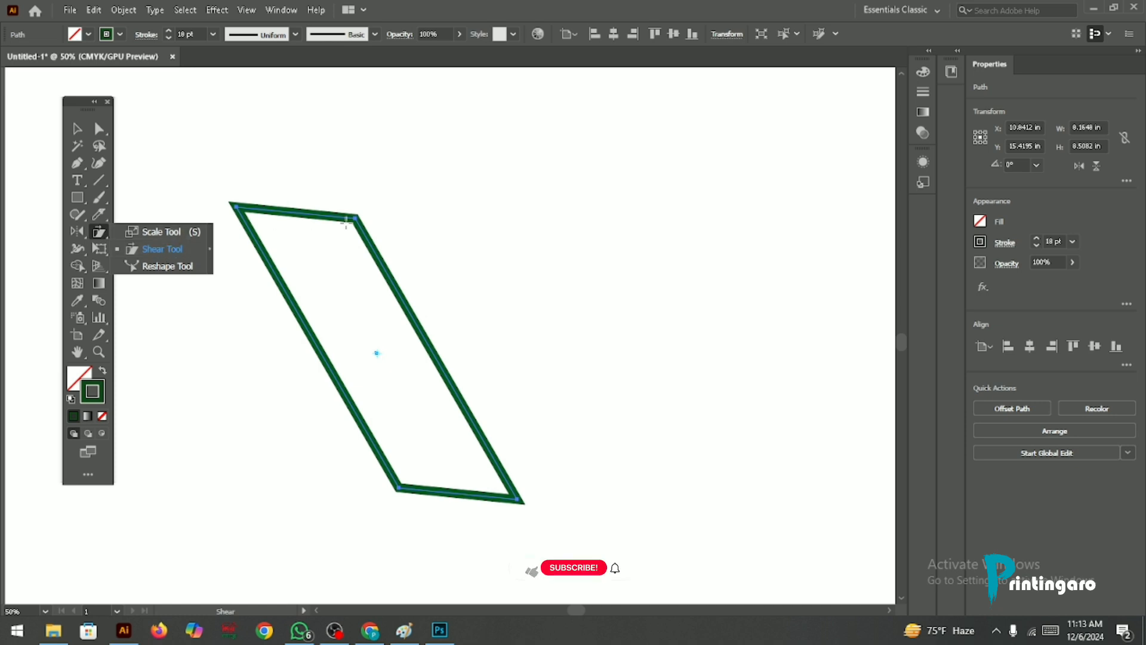
{"action": "left_click", "coordinate": [162, 270]}
{"action": "right_click", "coordinate": [100, 234]}
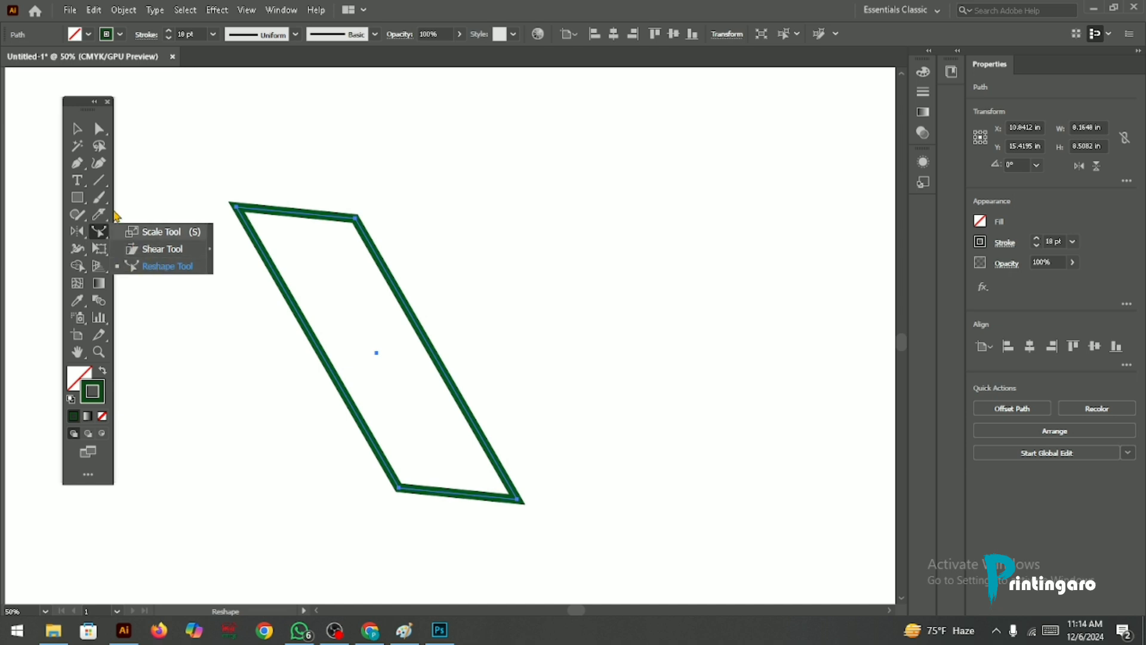
{"action": "left_click", "coordinate": [70, 135]}
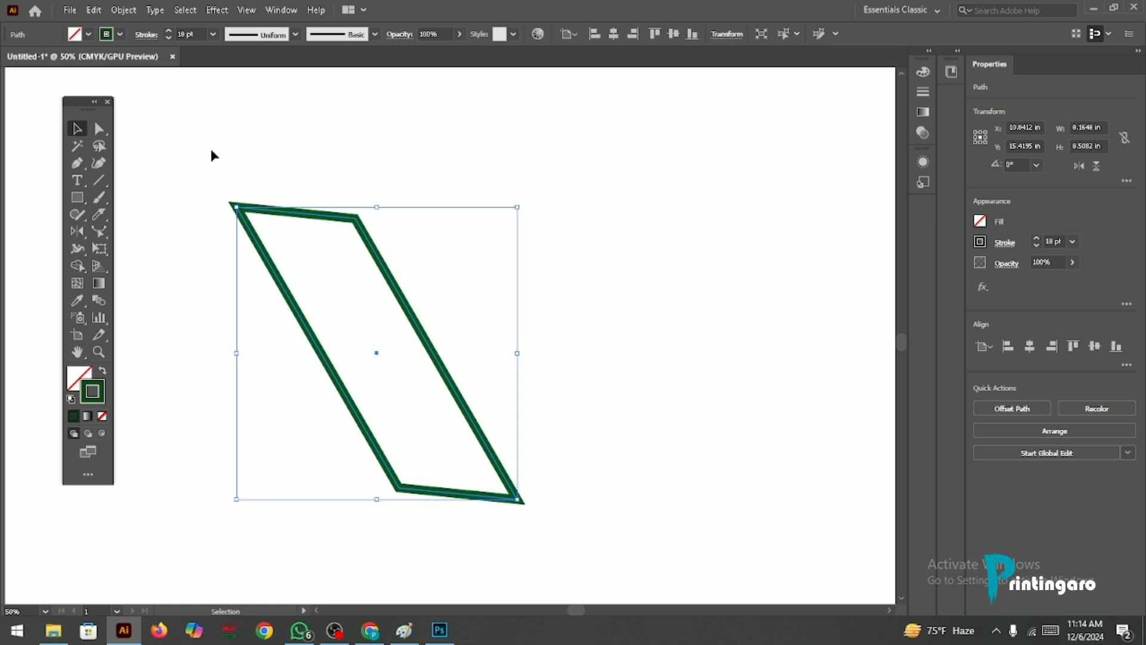
{"action": "key", "text": "Delete"}
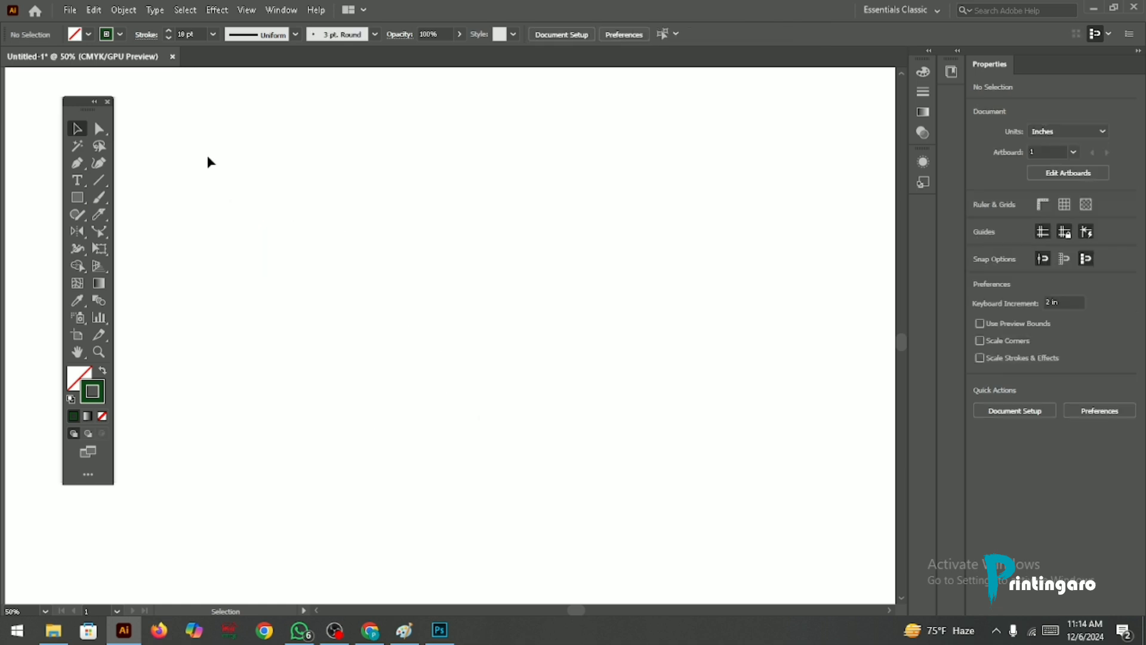
Step: Draw an open M-shaped zigzag path with five anchor points, about 12.8 in wide, using the Pen tool
{"action": "left_click", "coordinate": [77, 163]}
{"action": "left_click", "coordinate": [216, 365]}
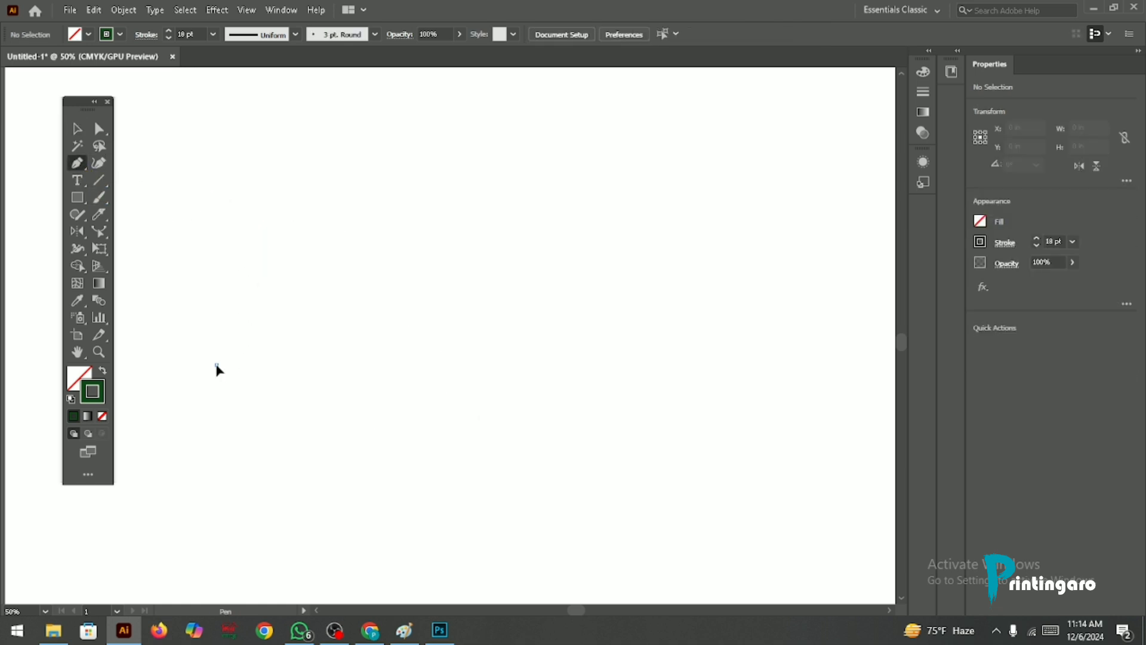
{"action": "left_click", "coordinate": [349, 245]}
{"action": "left_click", "coordinate": [440, 427]}
{"action": "left_click", "coordinate": [494, 251]}
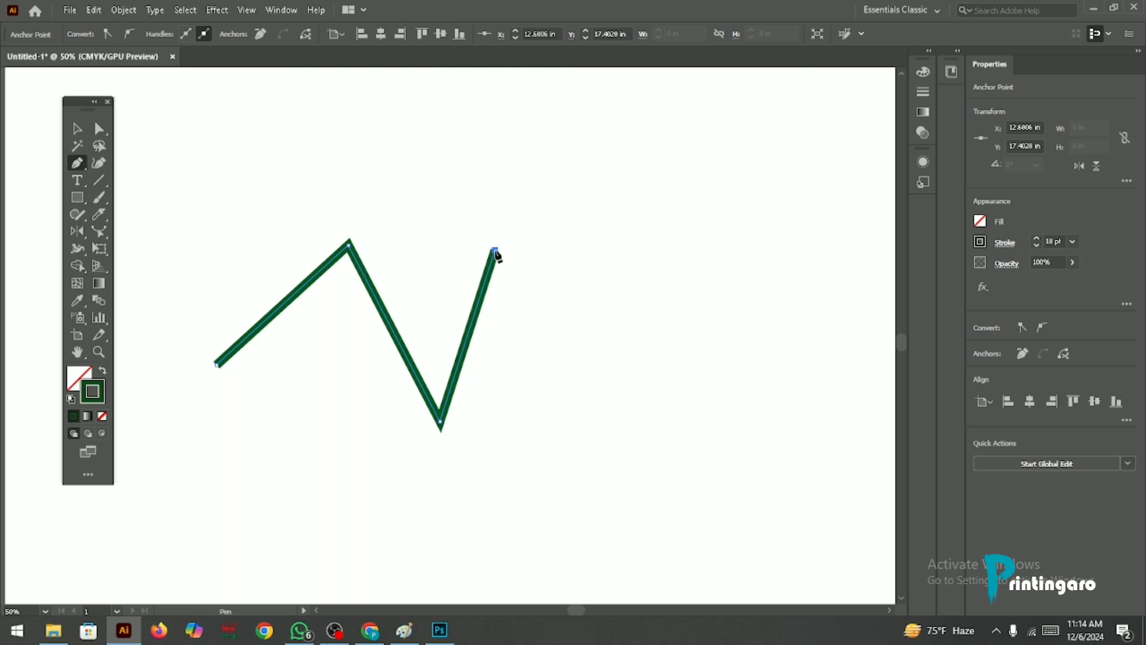
{"action": "left_click", "coordinate": [656, 374]}
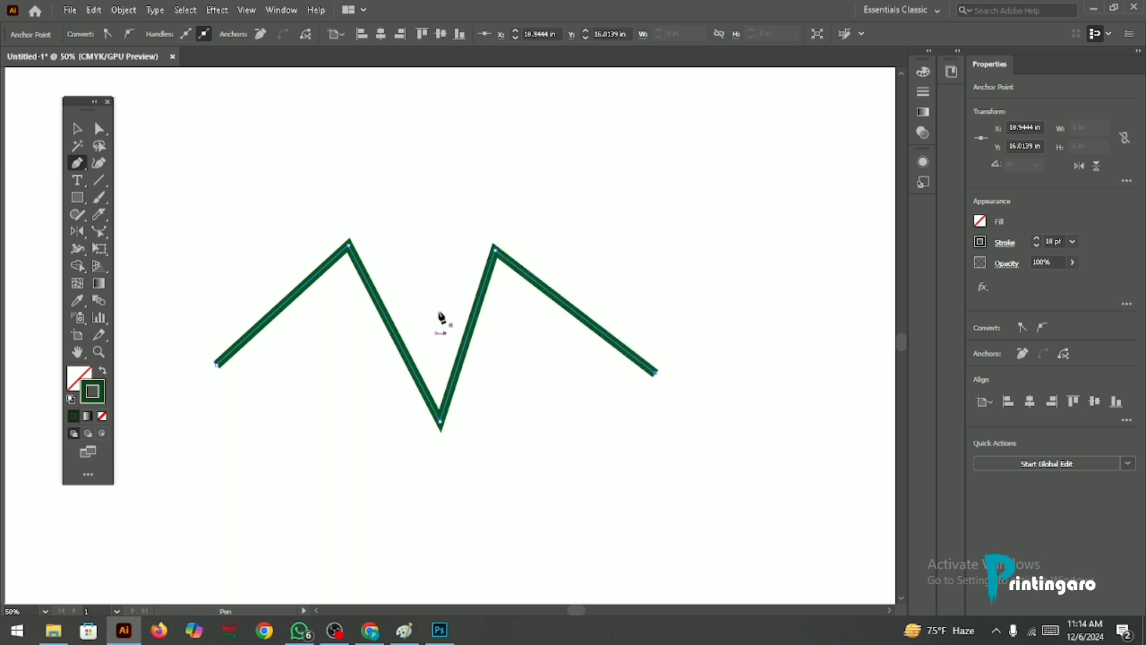
Step: Reshape the zigzag path by lowering its left peak and bending each of its four straight segments into a curve
{"action": "scroll", "coordinate": [520, 294], "scroll_direction": "down", "scroll_amount": 1}
{"action": "scroll", "coordinate": [538, 257], "scroll_direction": "up", "scroll_amount": 2}
{"action": "scroll", "coordinate": [425, 332], "scroll_direction": "down", "scroll_amount": 1}
{"action": "left_click_drag", "start_coordinate": [102, 235], "coordinate": [167, 269]}
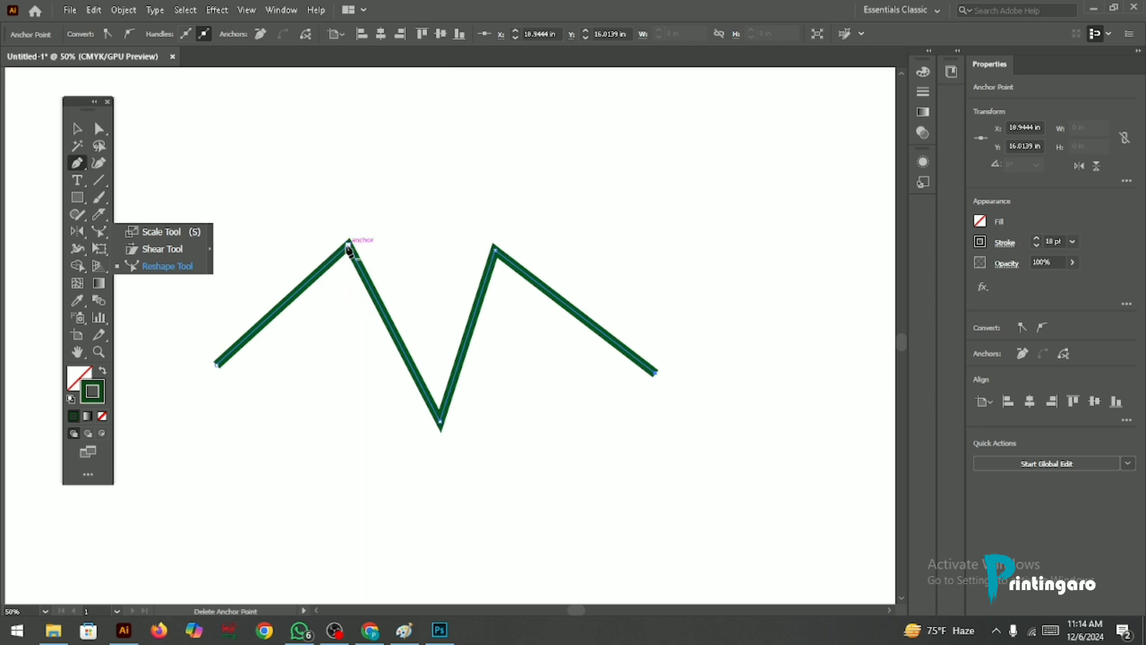
{"action": "left_click", "coordinate": [157, 268]}
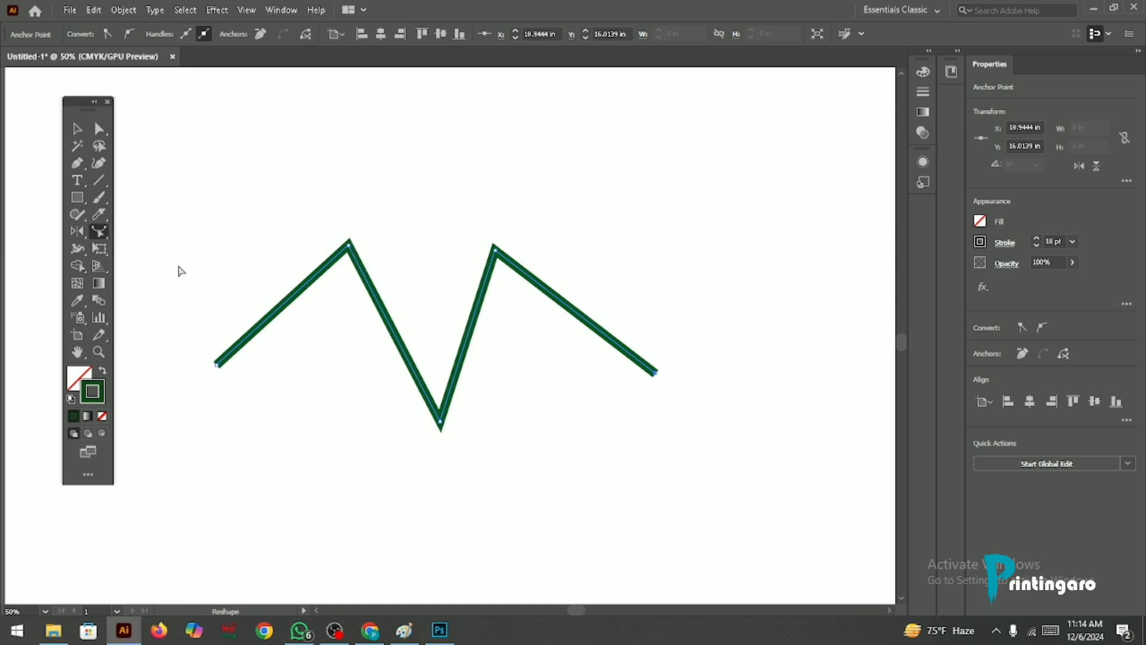
{"action": "left_click_drag", "start_coordinate": [349, 246], "coordinate": [337, 292]}
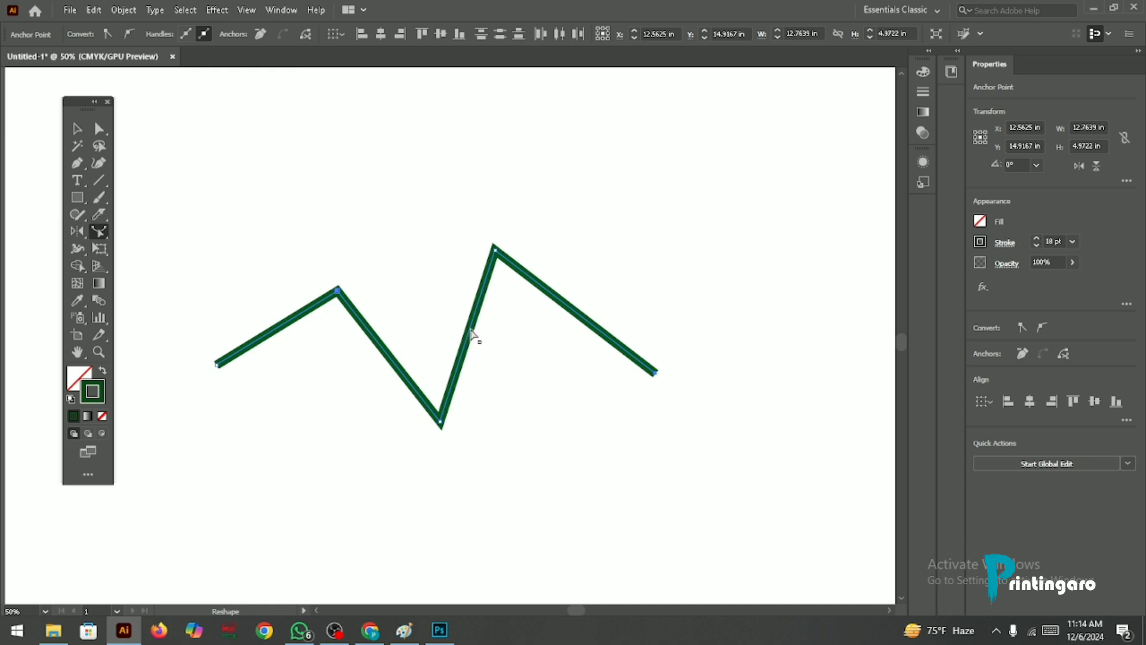
{"action": "left_click_drag", "start_coordinate": [471, 329], "coordinate": [494, 341]}
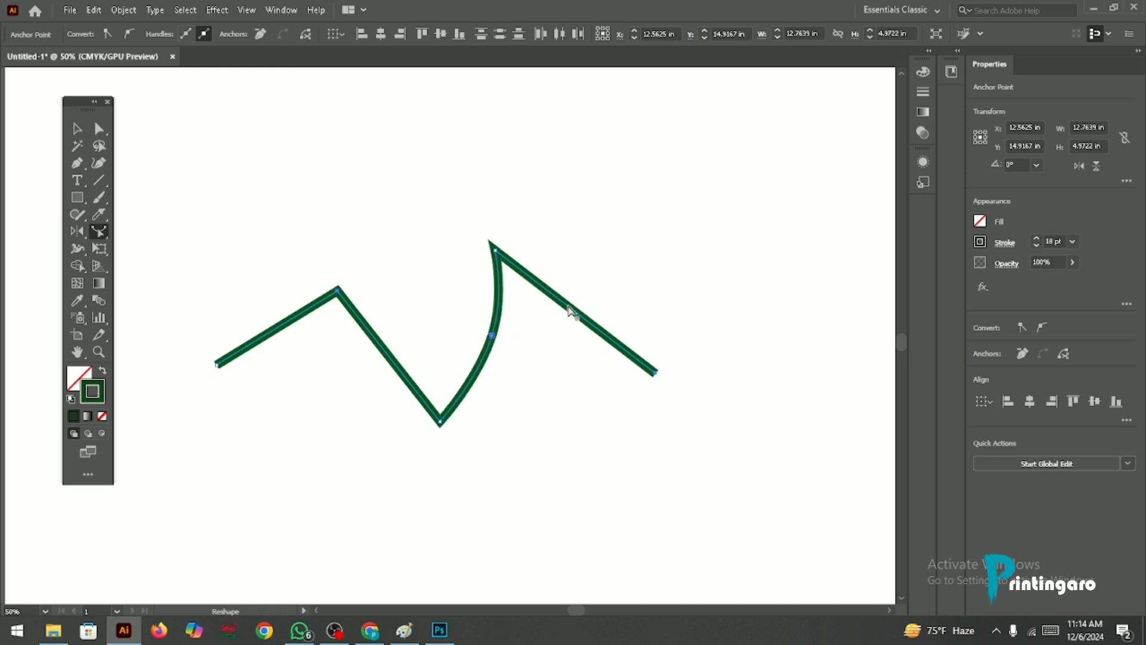
{"action": "left_click_drag", "start_coordinate": [569, 309], "coordinate": [585, 276]}
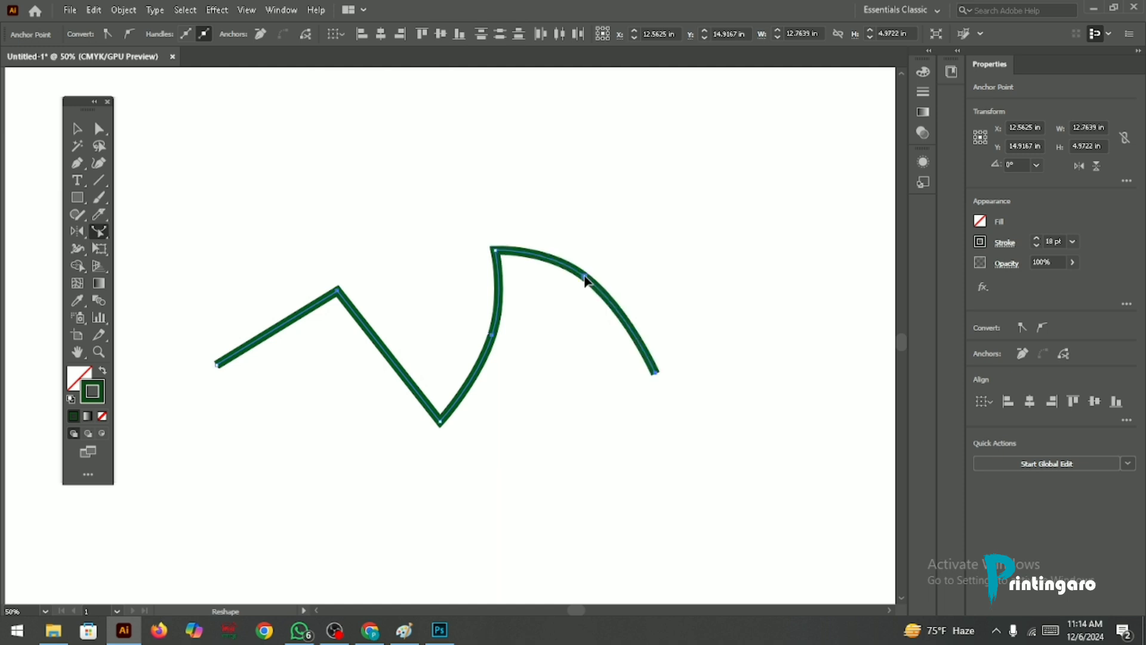
{"action": "left_click_drag", "start_coordinate": [389, 358], "coordinate": [359, 376]}
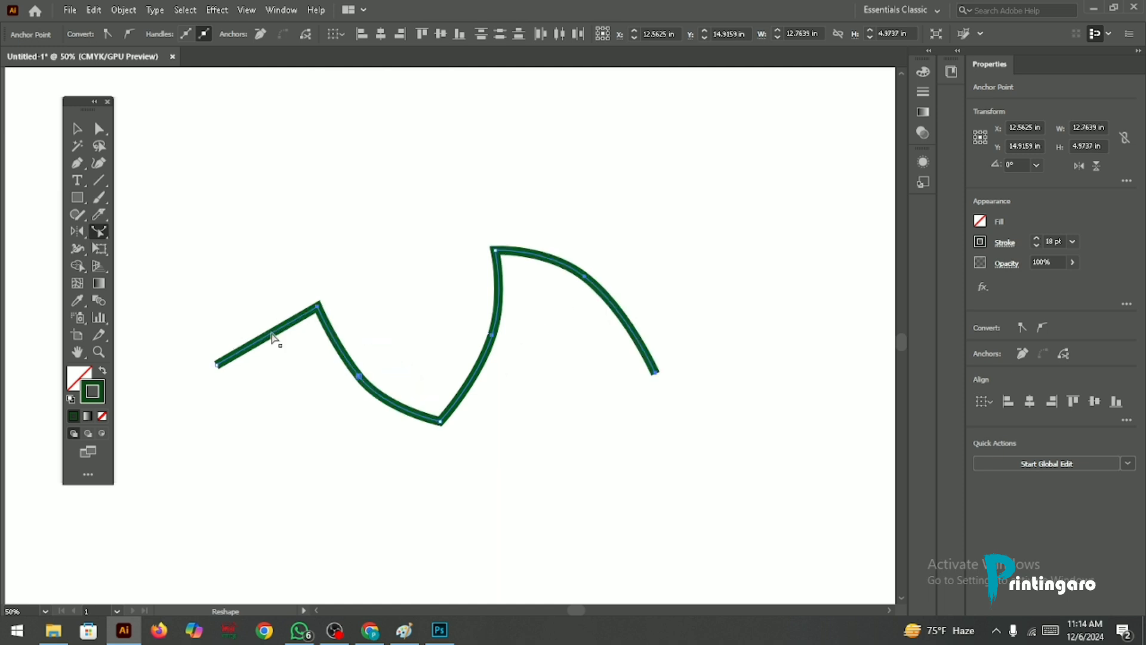
{"action": "left_click_drag", "start_coordinate": [272, 334], "coordinate": [269, 293]}
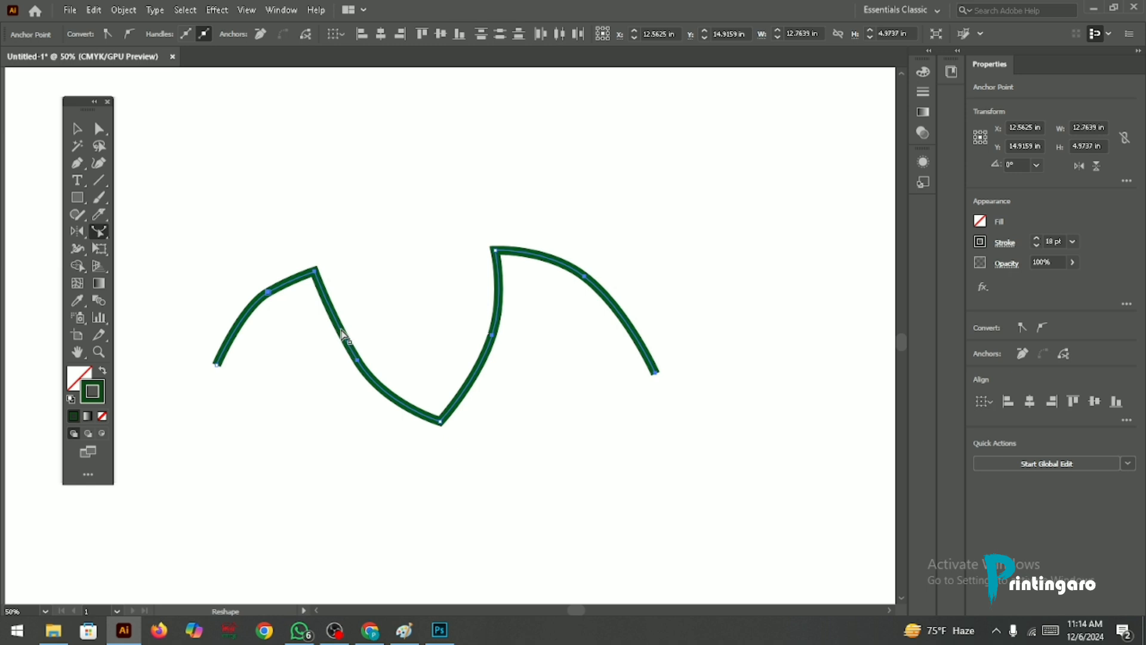
Step: Reshape the curved path further by pulling additional points on all four segments to make wavier curves
{"action": "left_click_drag", "start_coordinate": [342, 334], "coordinate": [315, 337]}
{"action": "left_click_drag", "start_coordinate": [483, 371], "coordinate": [457, 355]}
{"action": "left_click_drag", "start_coordinate": [563, 264], "coordinate": [600, 260]}
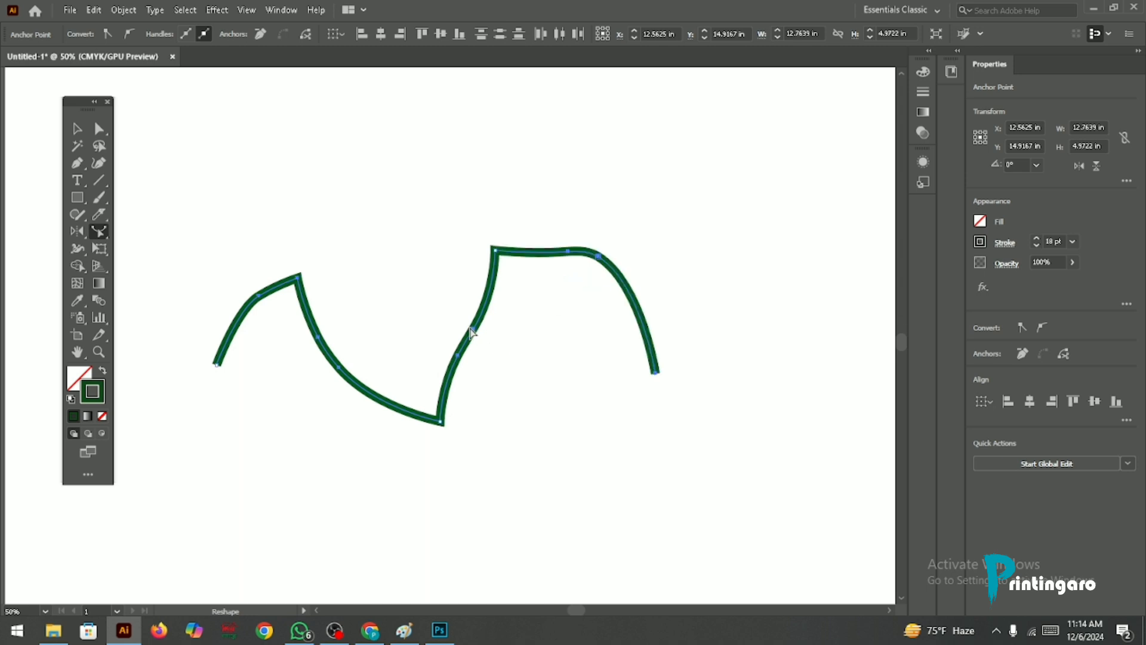
{"action": "left_click_drag", "start_coordinate": [474, 333], "coordinate": [493, 343]}
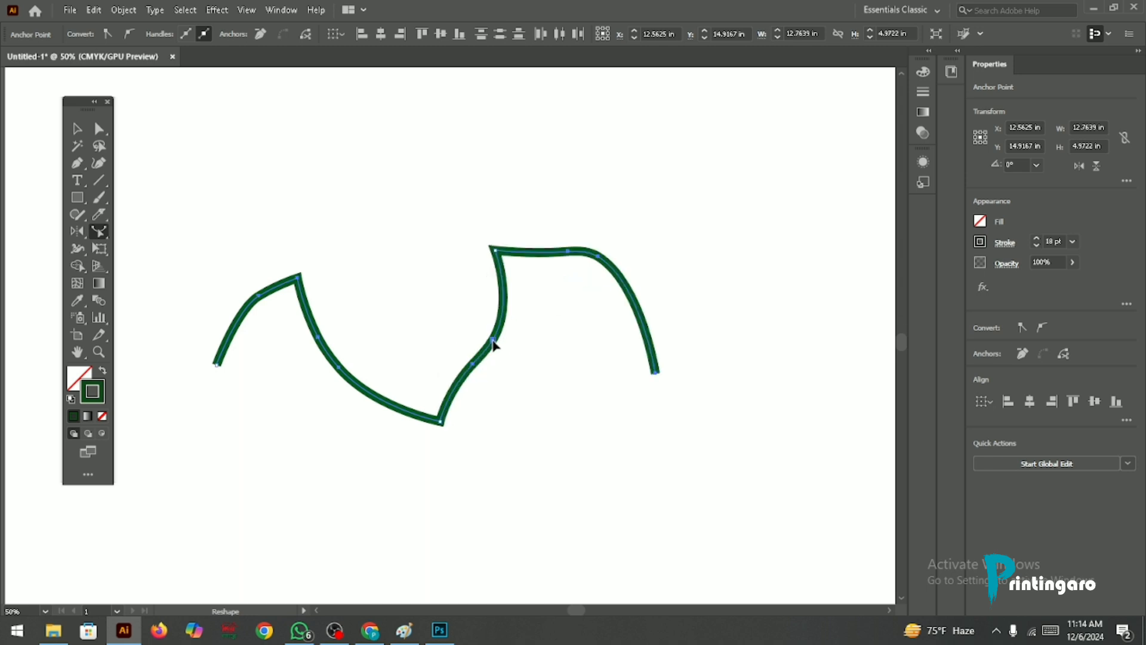
{"action": "left_click_drag", "start_coordinate": [382, 403], "coordinate": [386, 377]}
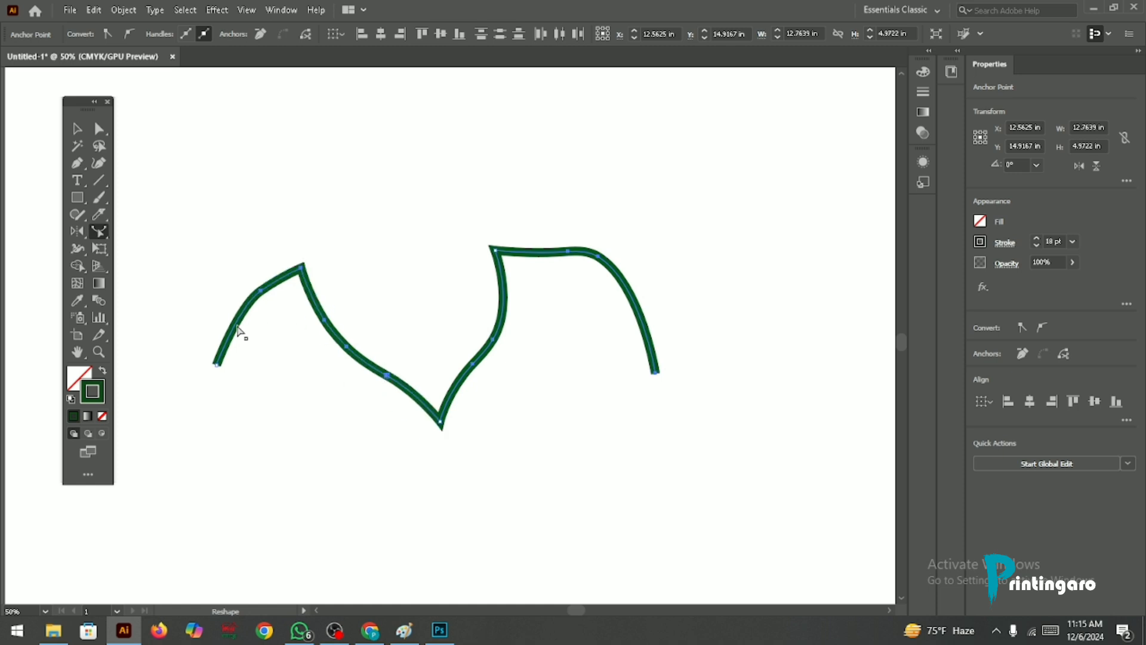
{"action": "left_click_drag", "start_coordinate": [237, 330], "coordinate": [258, 340]}
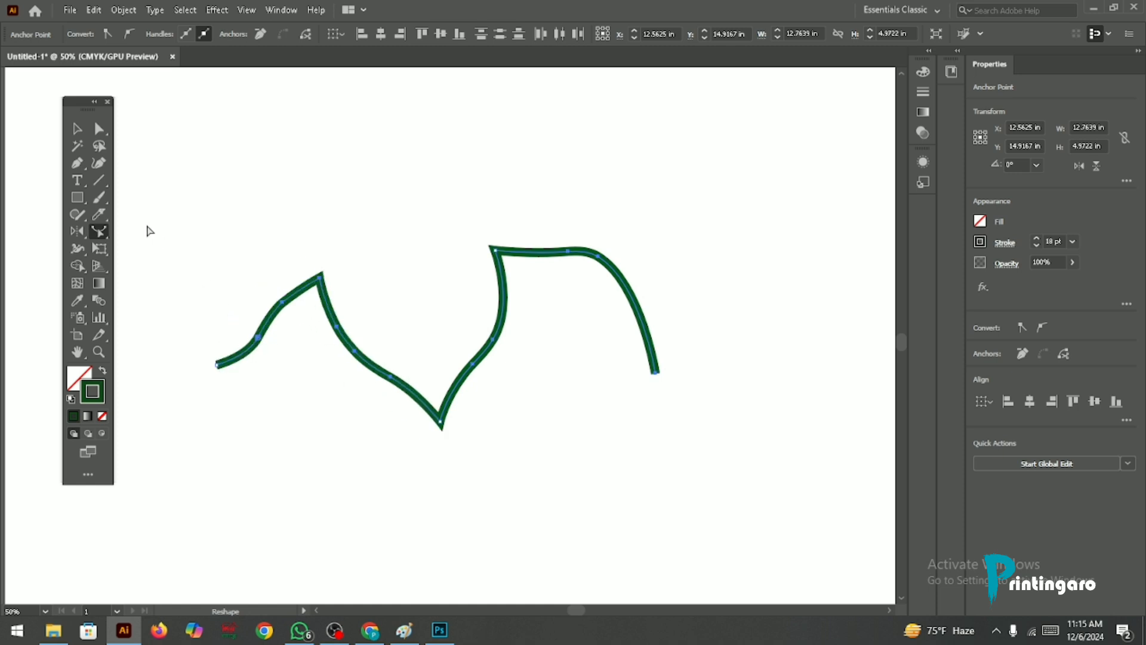
Step: Delete the whole reshaped path and bring up the Scale, Shear and Reshape tool group
{"action": "left_click_drag", "start_coordinate": [150, 225], "coordinate": [756, 471]}
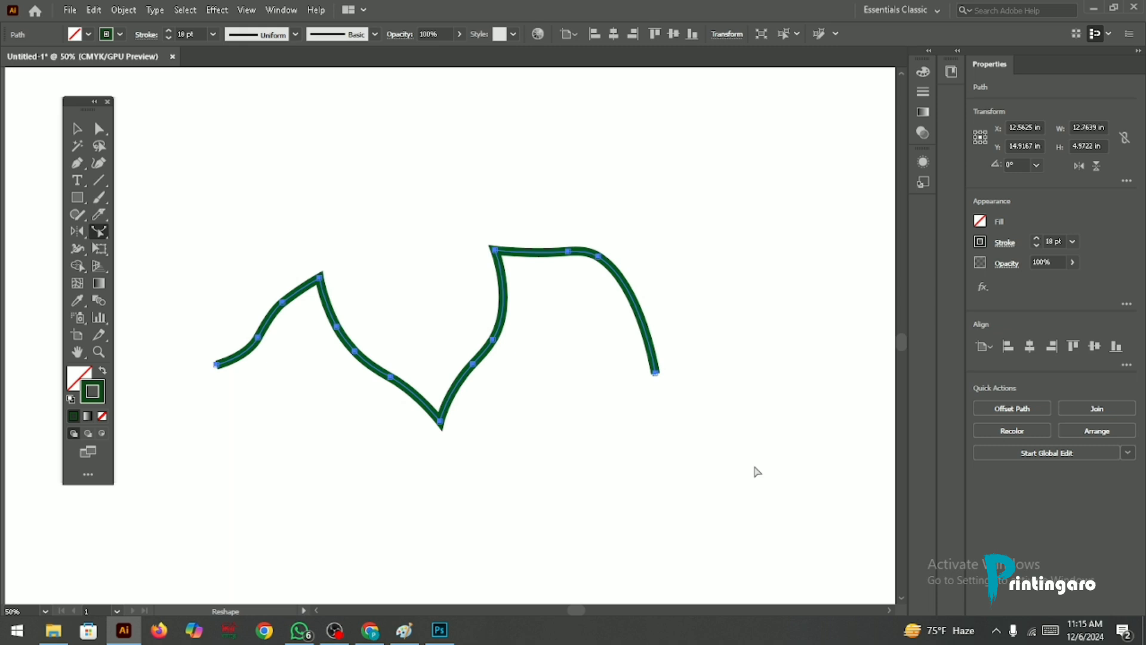
{"action": "key", "text": "Delete"}
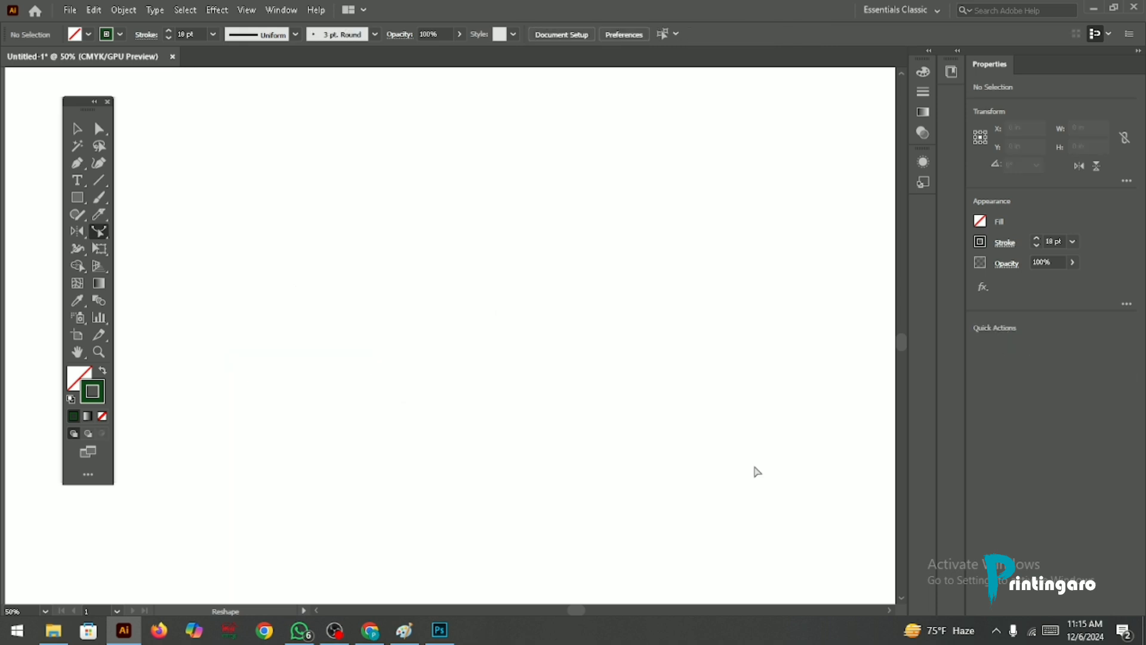
{"action": "left_click", "coordinate": [103, 238]}
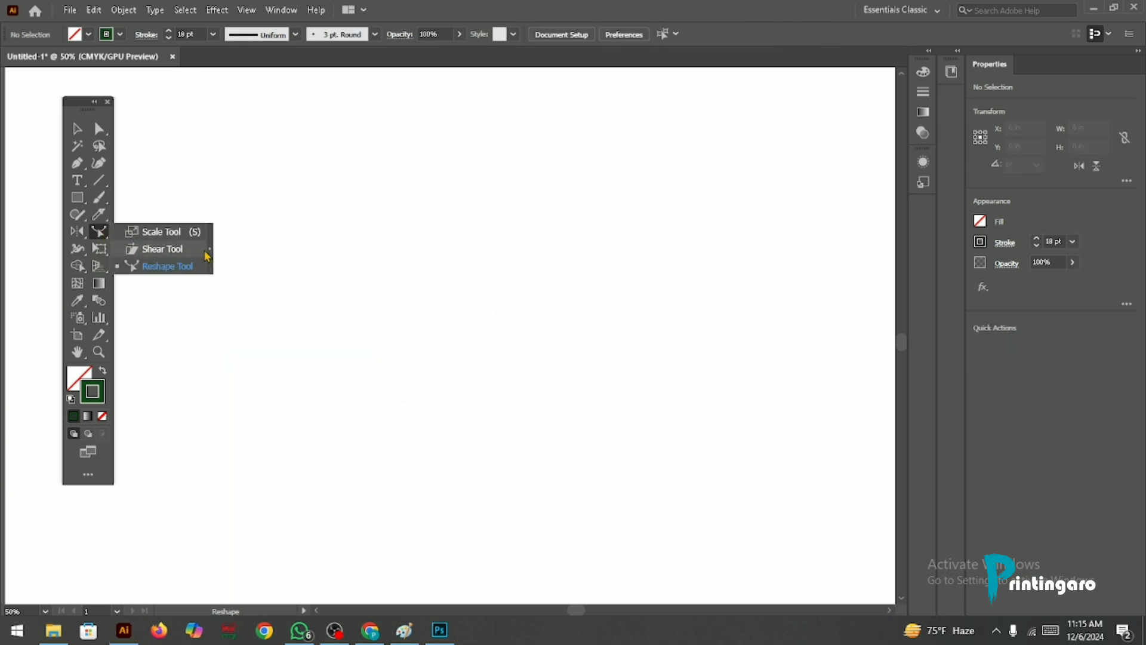